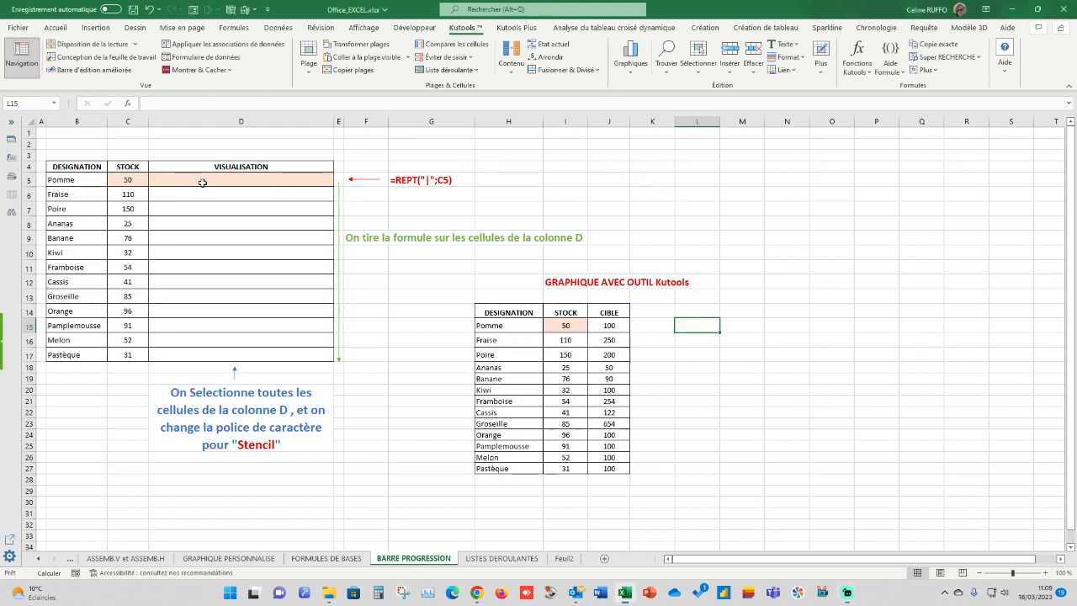
- Enter the formula =REPT("|";C5) in D5 and copy it down the VISUALISATION column to D17
left_click(158, 181)
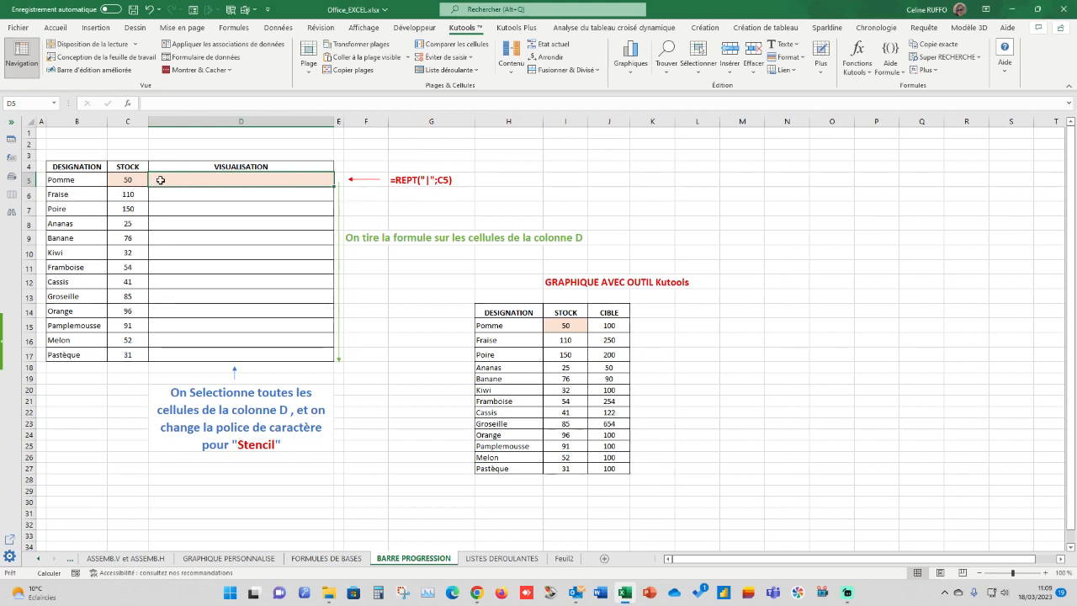
type("=REPT")
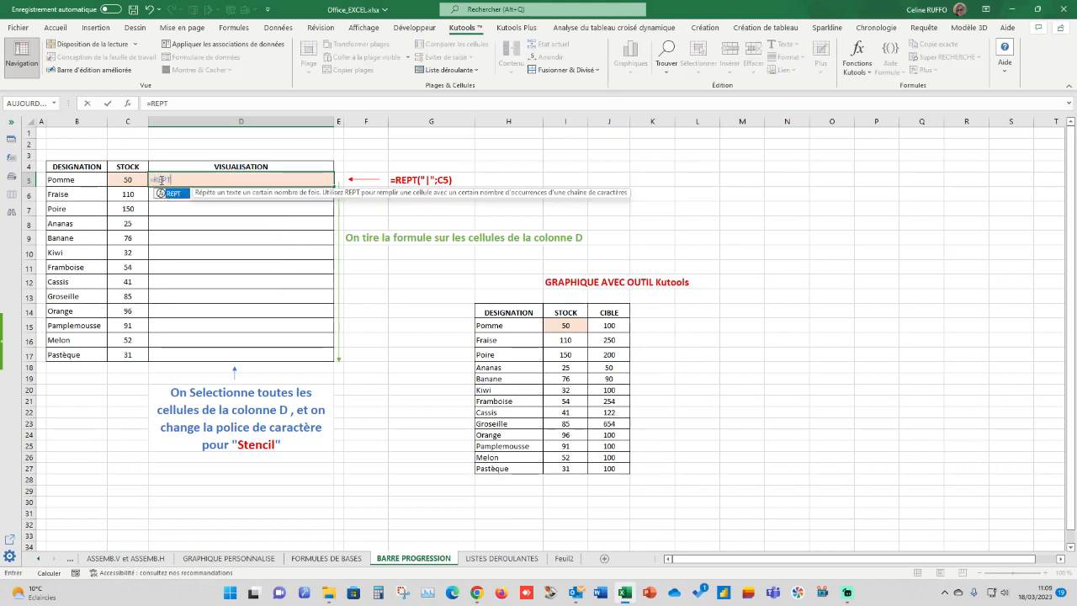
type("(")
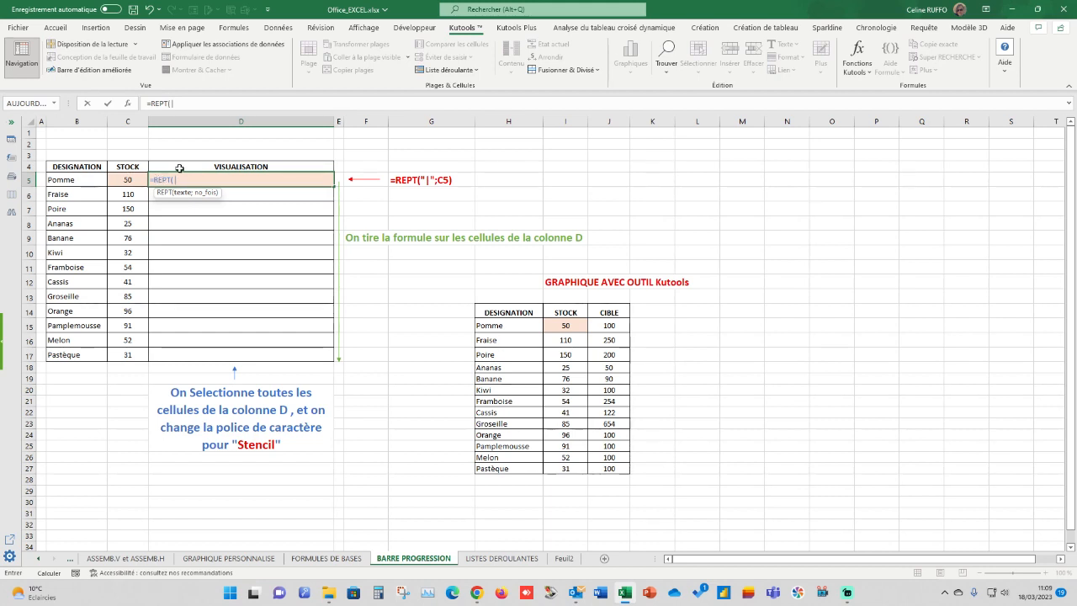
type("\"|\";")
left_click(128, 181)
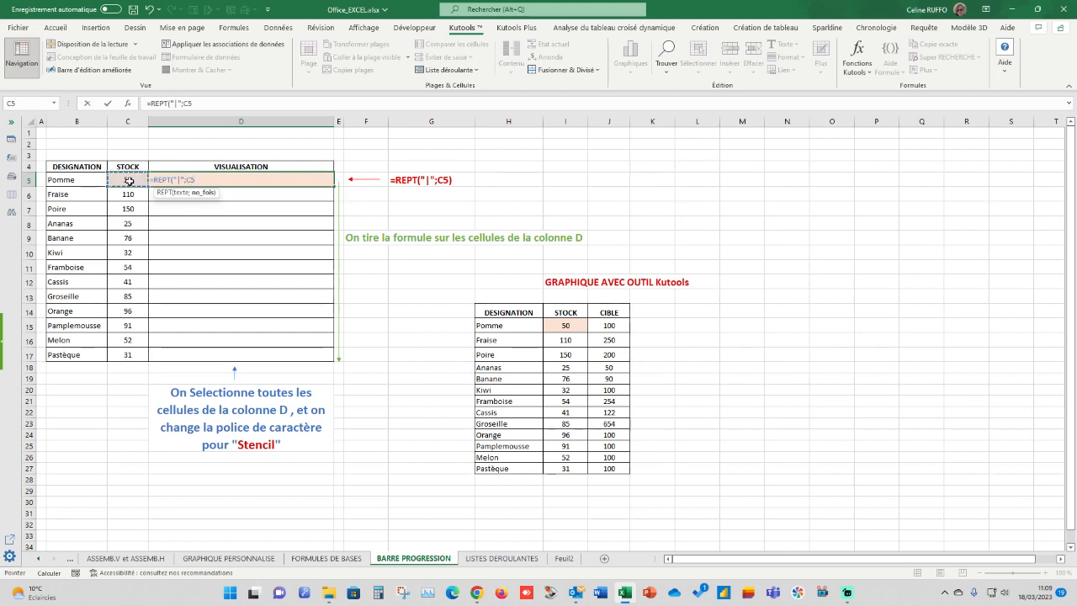
type(")")
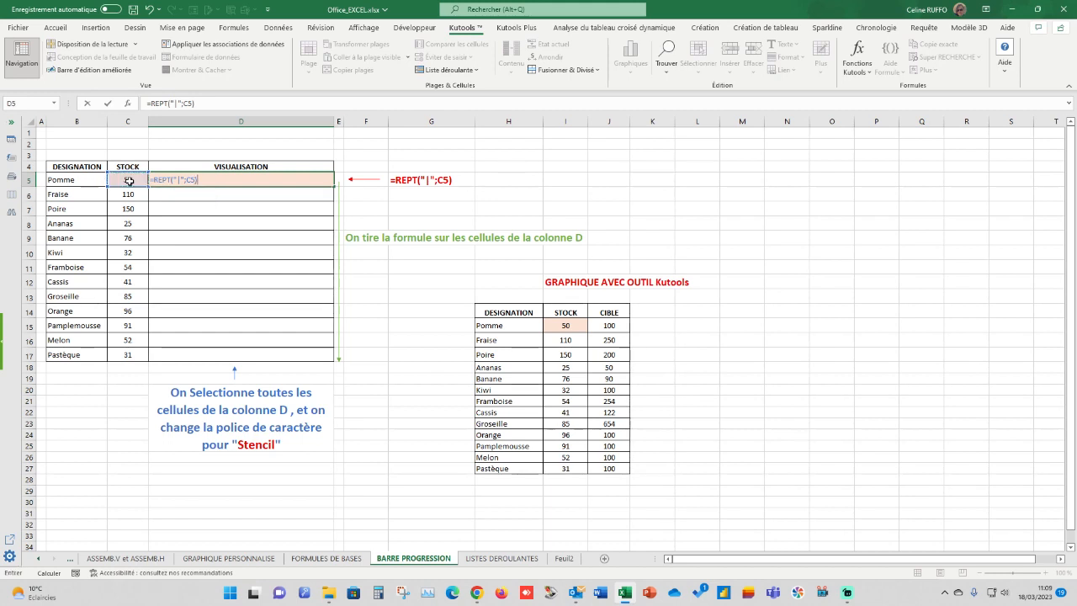
key("Return")
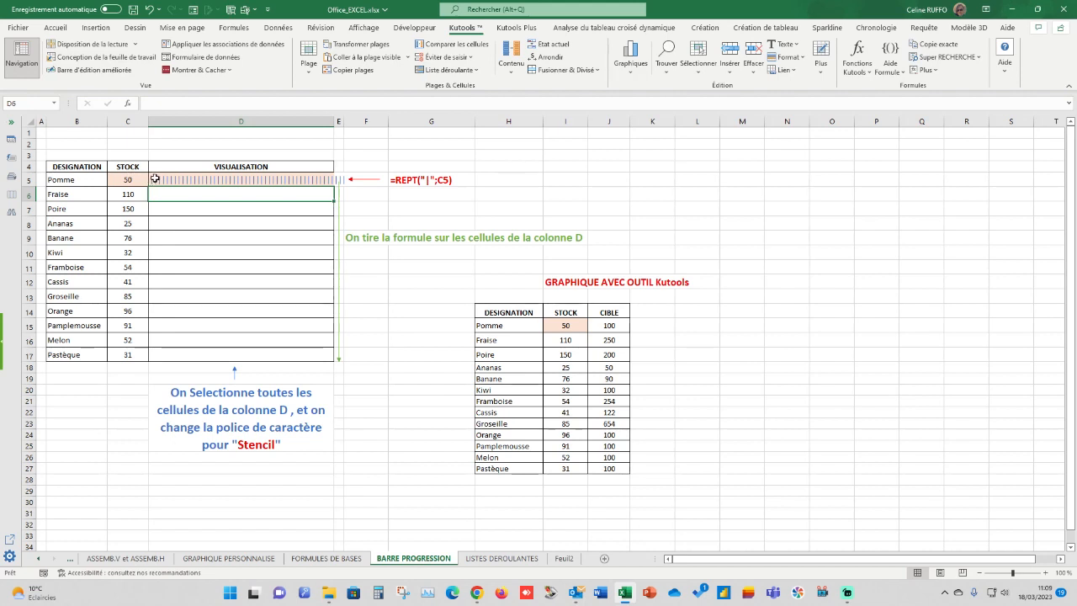
left_click(165, 179)
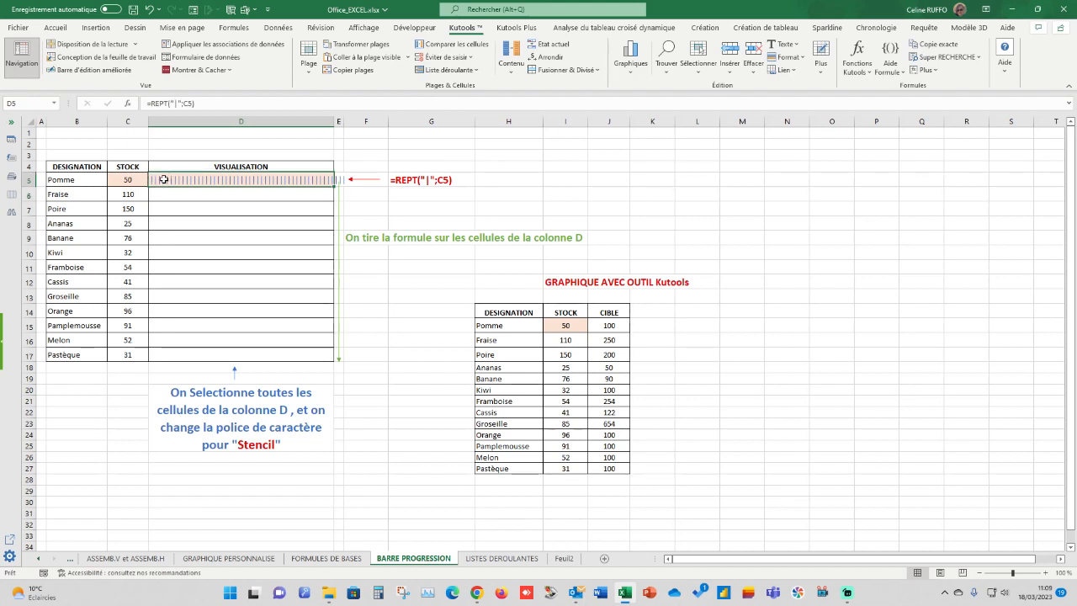
left_click_drag(334, 184, 332, 367)
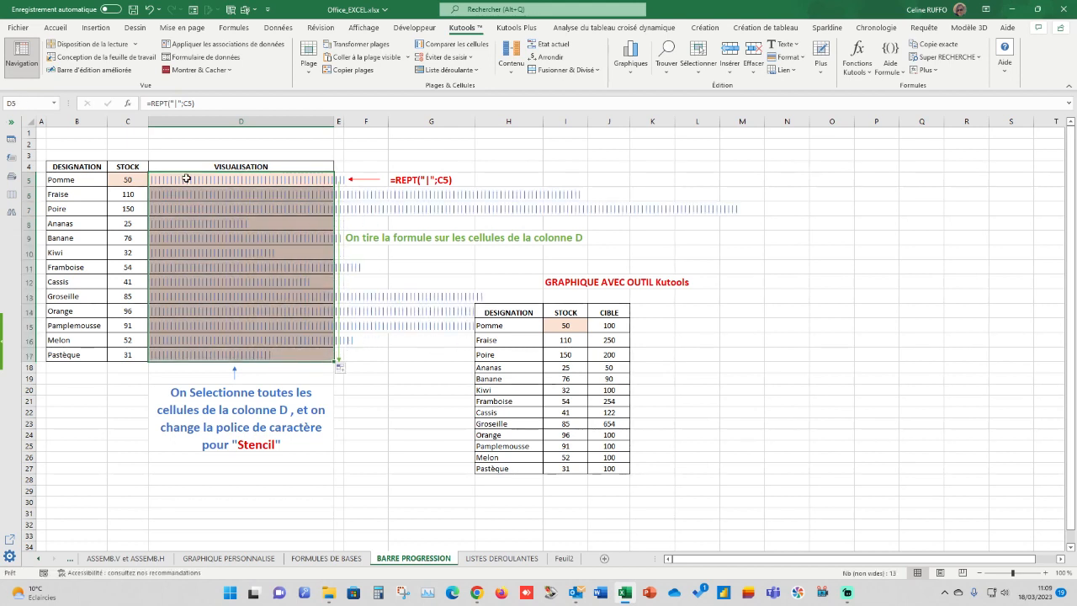
- Set the font of the VISUALISATION cells D5:D17 to Stencil
left_click_drag(180, 180, 186, 361)
left_click(66, 30)
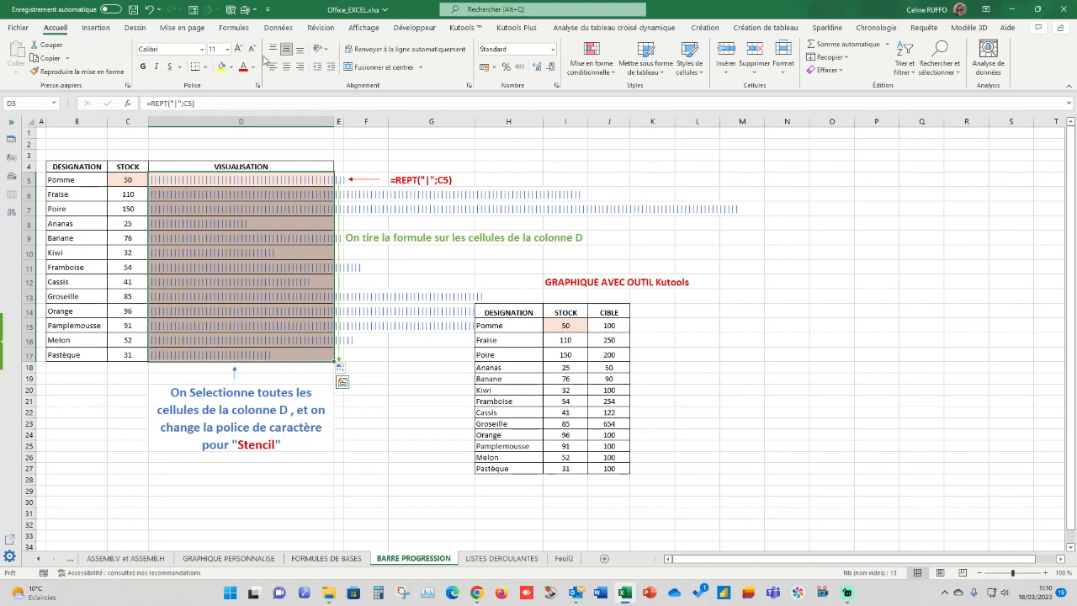
left_click(202, 50)
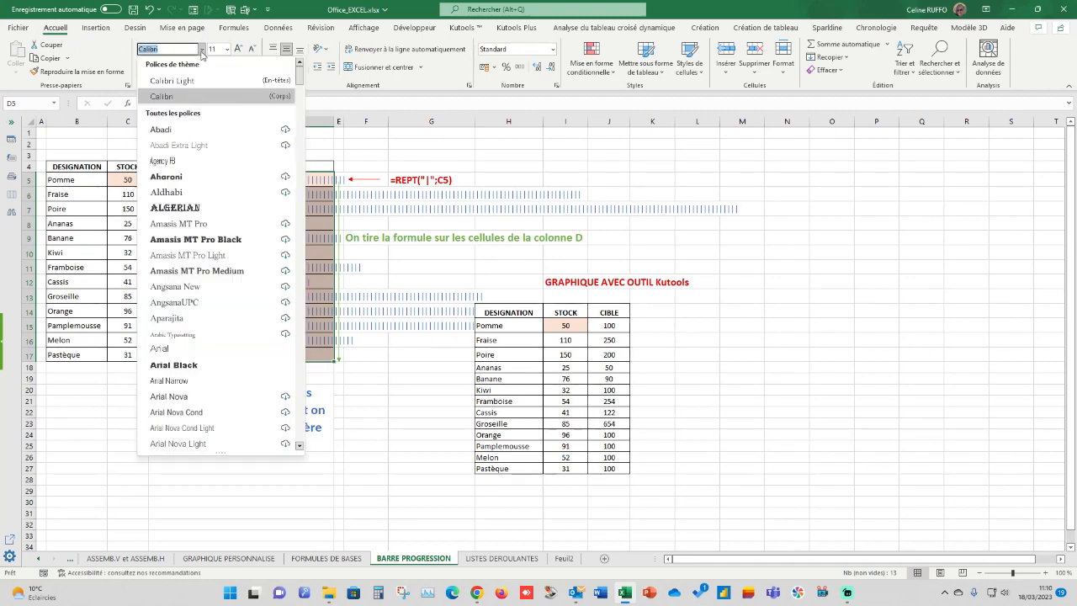
left_click_drag(299, 94, 309, 387)
left_click(167, 235)
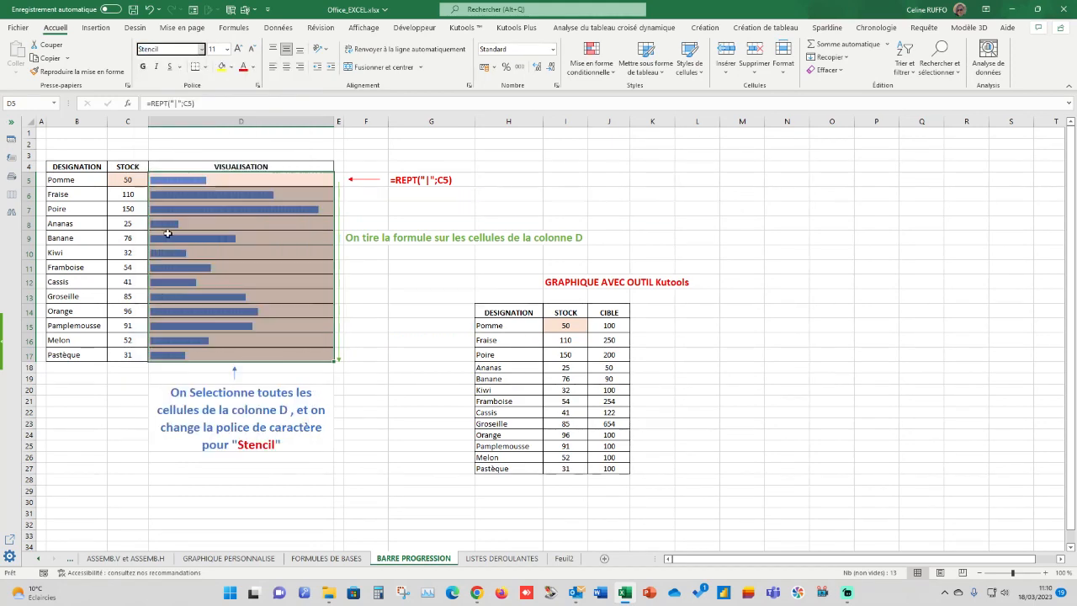
left_click(381, 413)
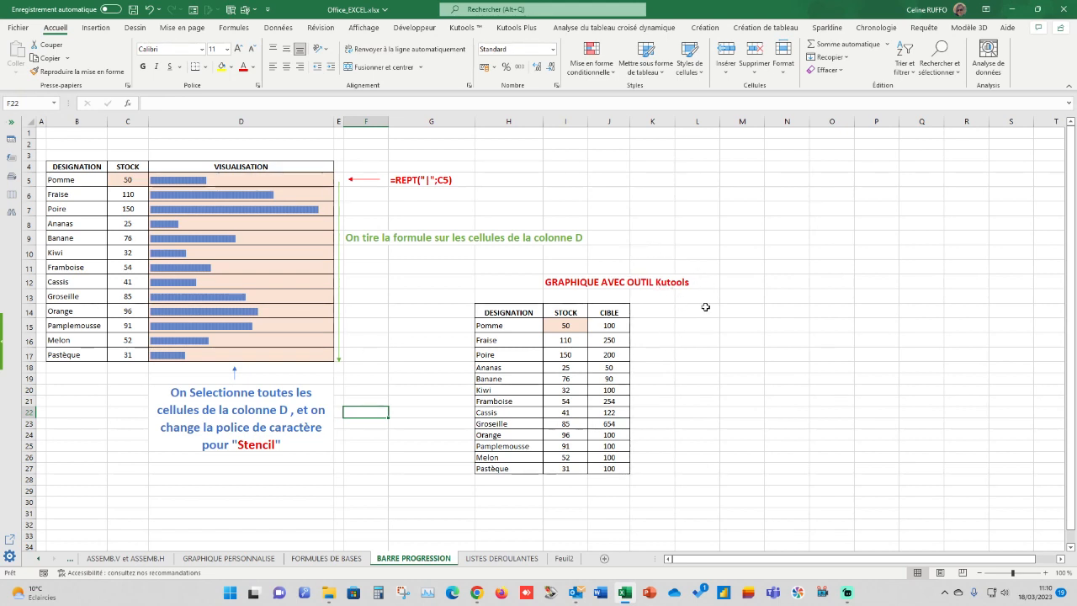
- Insert a Kutools Progress Bar Chart from H15:J27, using actual values I15:I27 and targets J15:J27, and dismiss the file request
left_click(463, 28)
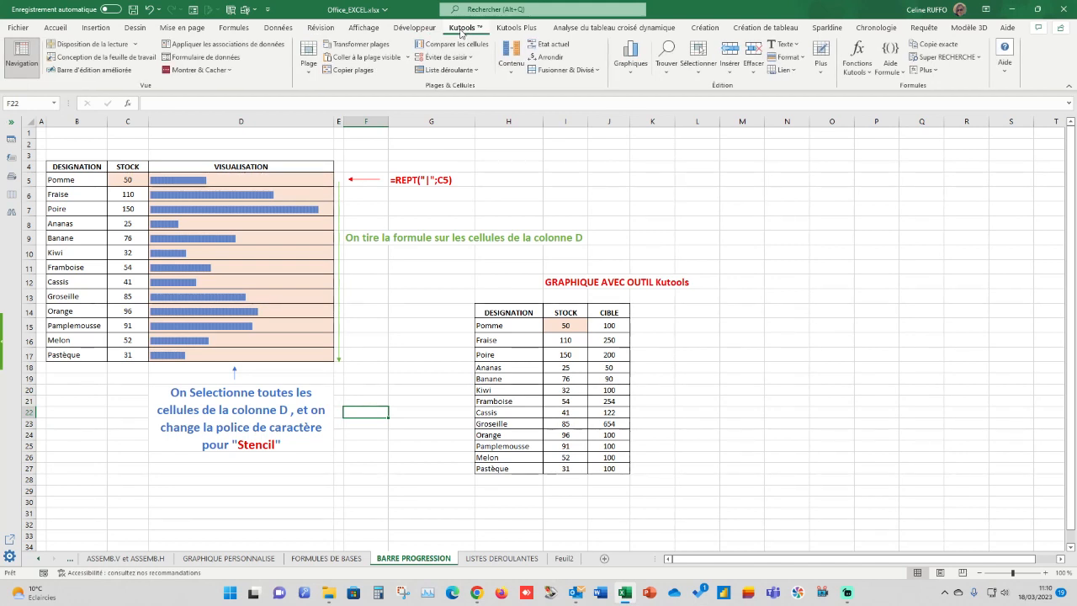
left_click(631, 72)
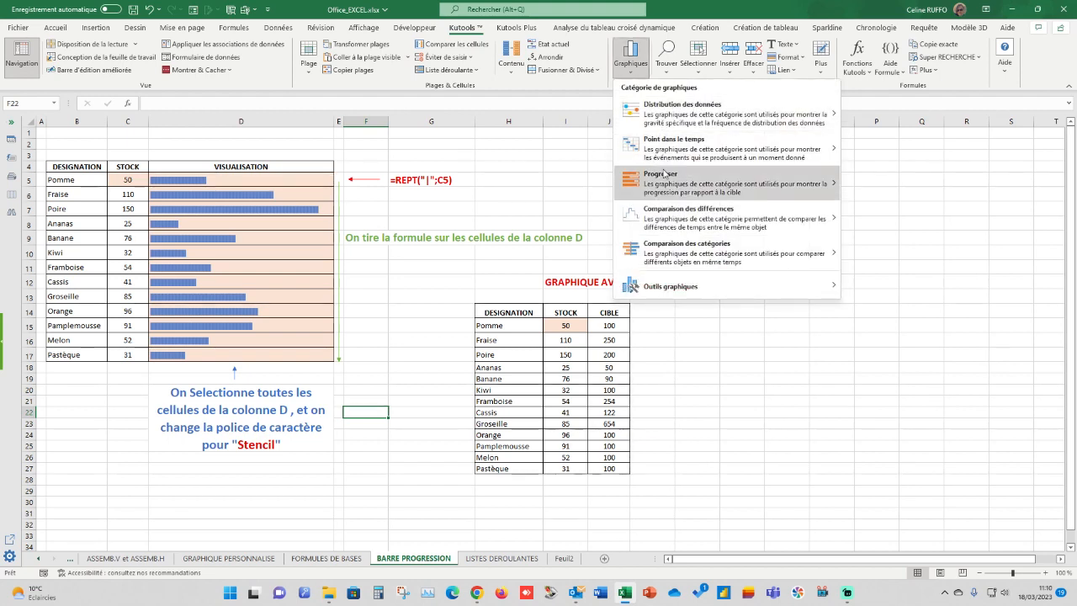
mouse_move(700, 179)
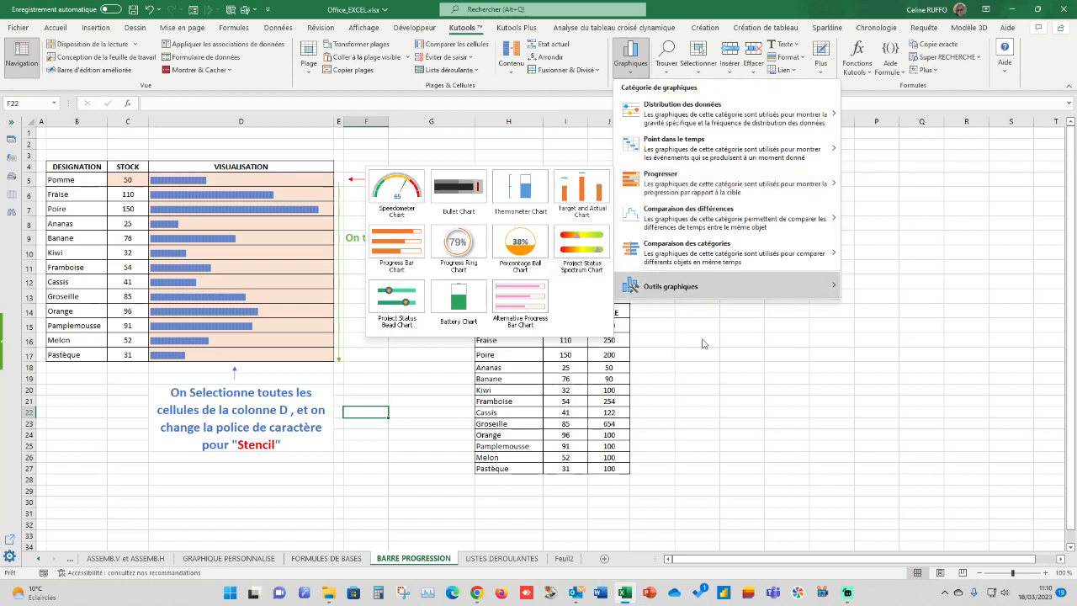
left_click(690, 381)
left_click_drag(486, 325, 610, 467)
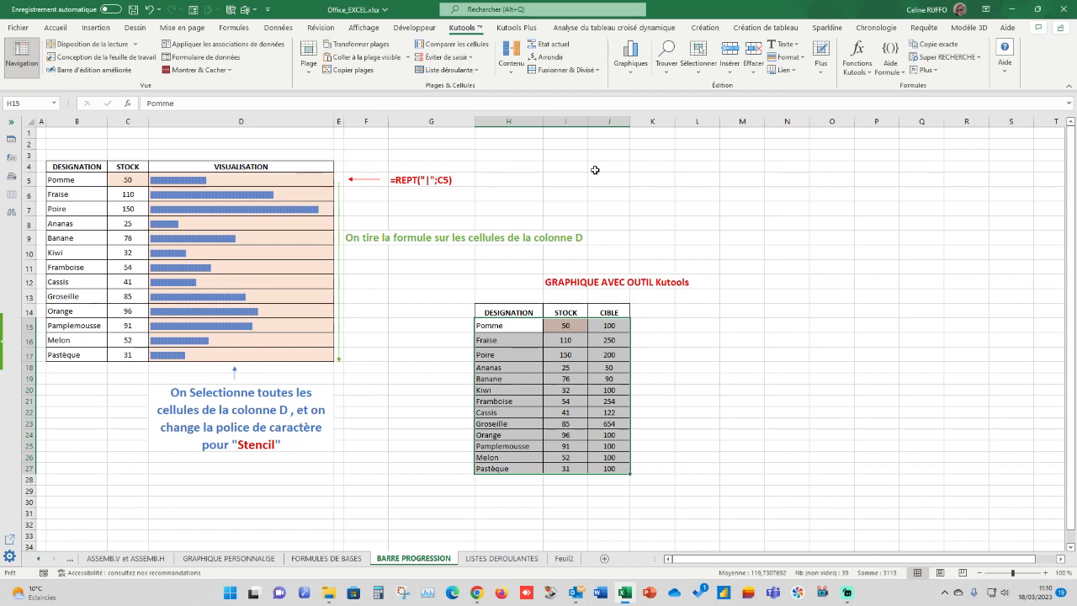
left_click(628, 67)
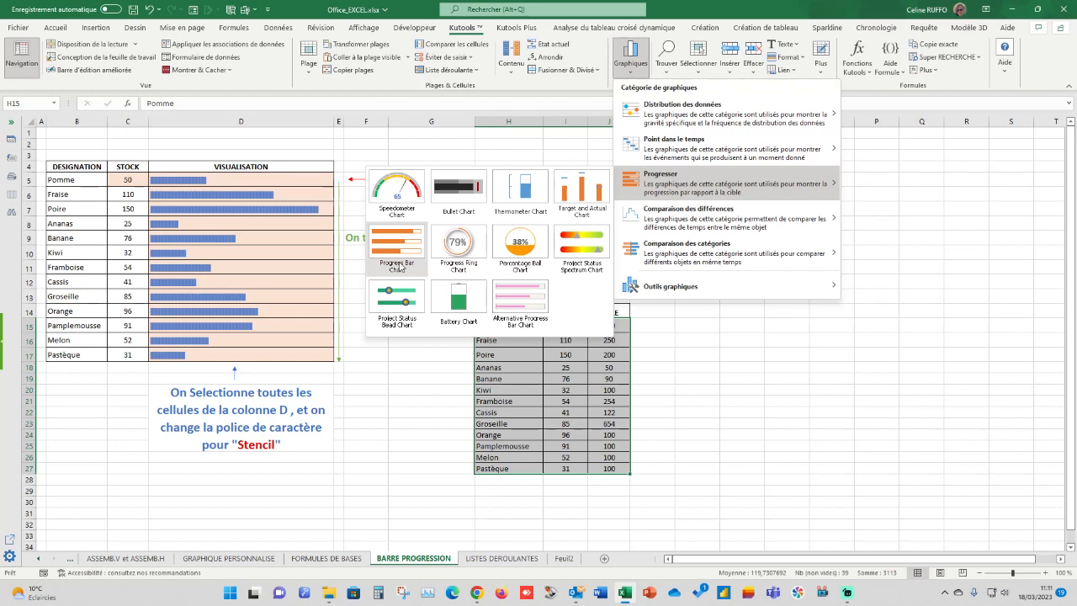
left_click(402, 253)
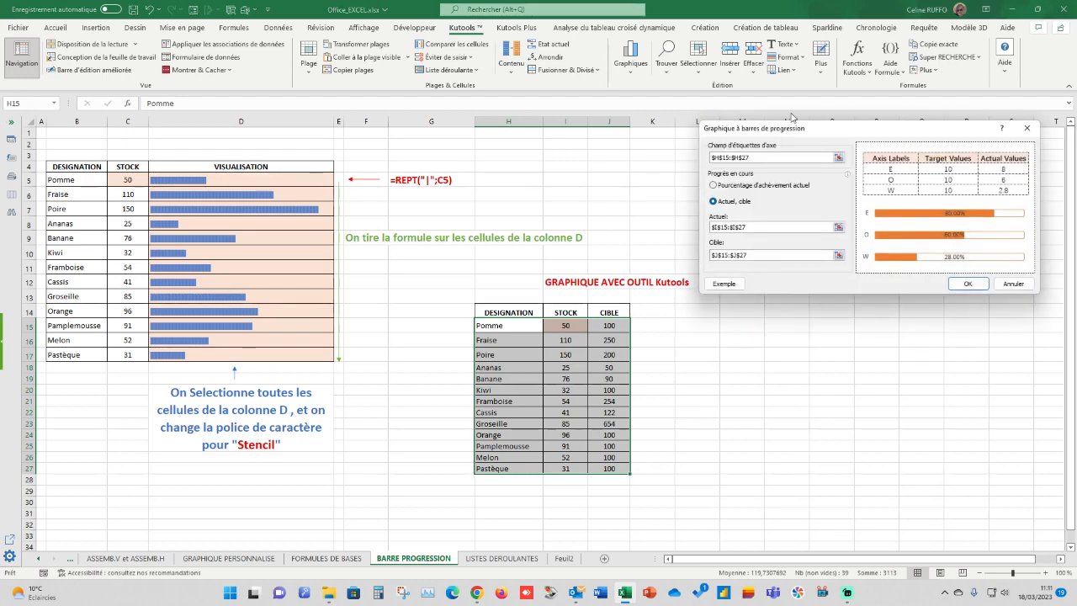
left_click_drag(845, 130, 802, 308)
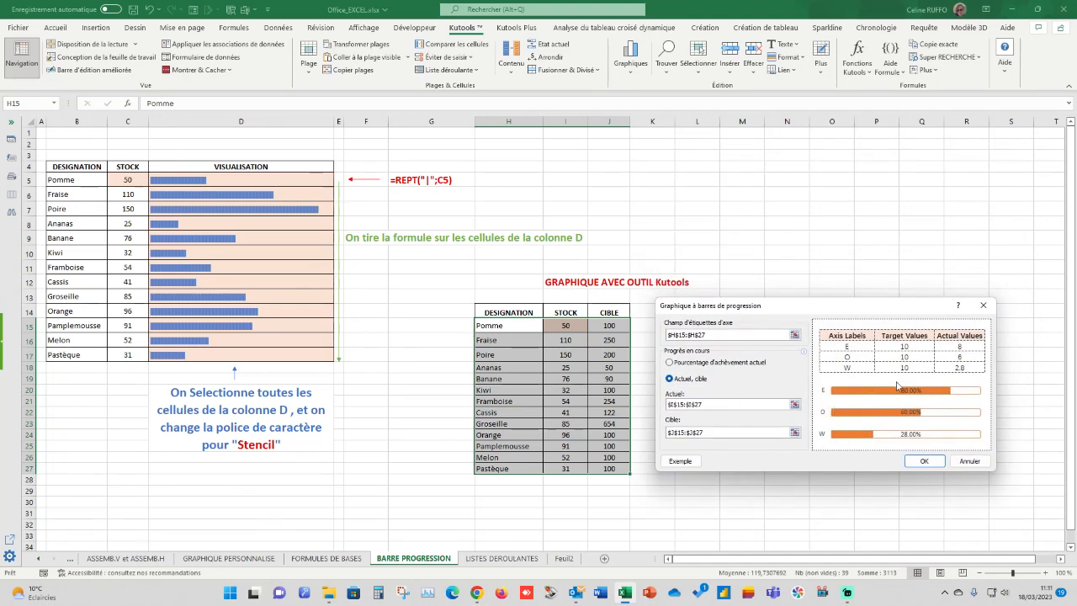
left_click(922, 463)
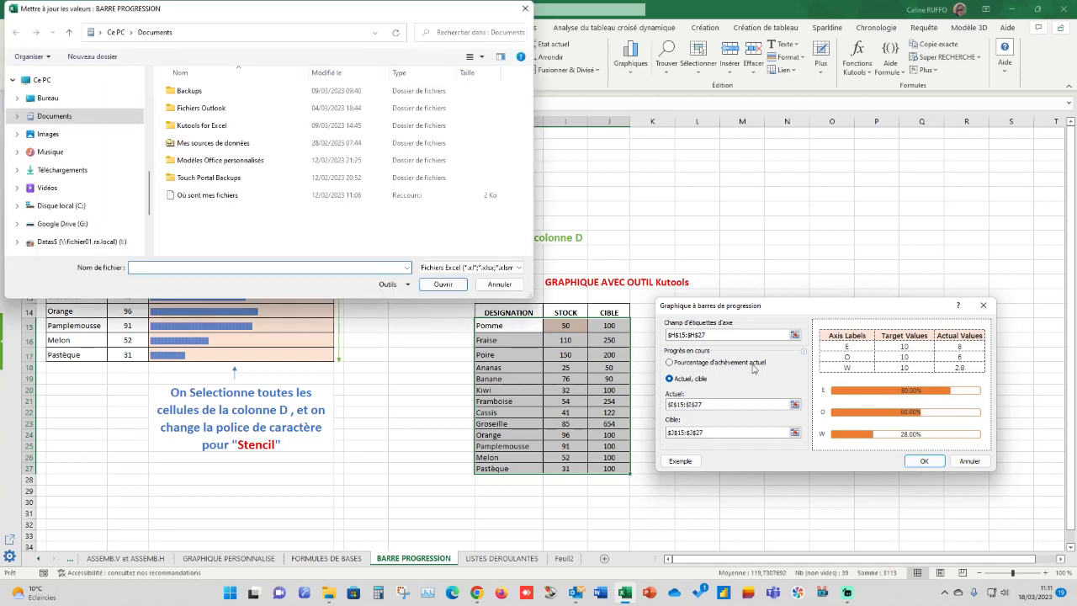
left_click(500, 284)
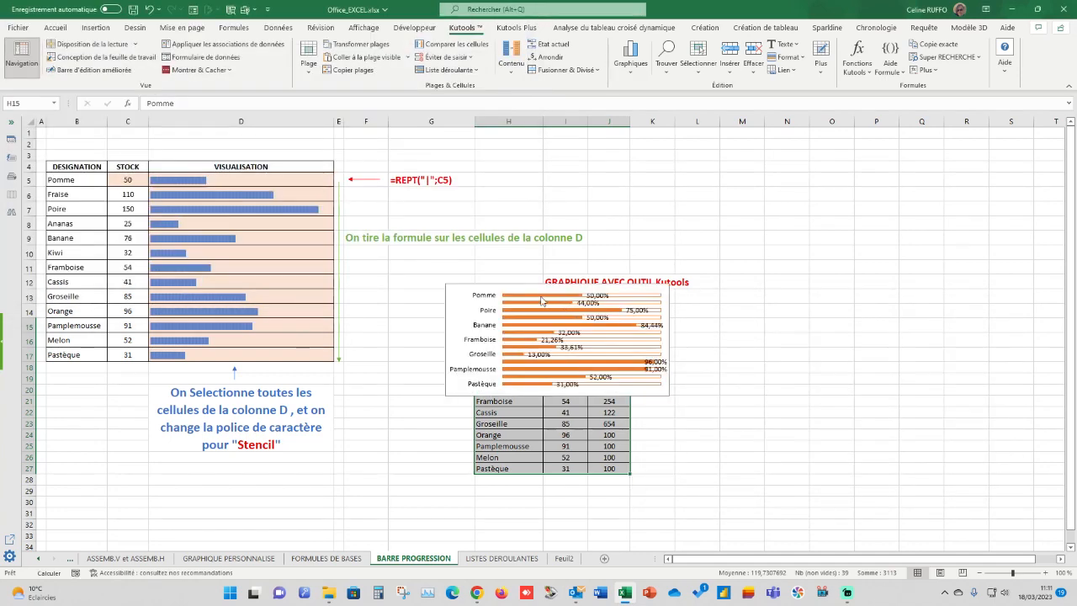
- Move the progress bar chart beside the STOCK and CIBLE table and enlarge it to span about K15:P27
left_click_drag(521, 286, 695, 305)
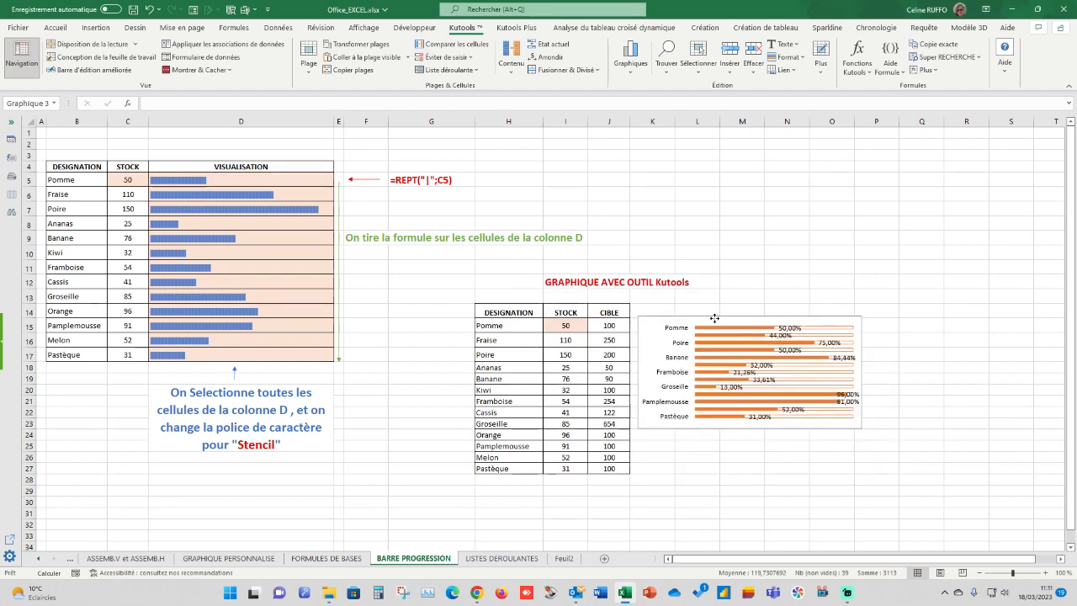
left_click_drag(860, 429, 906, 474)
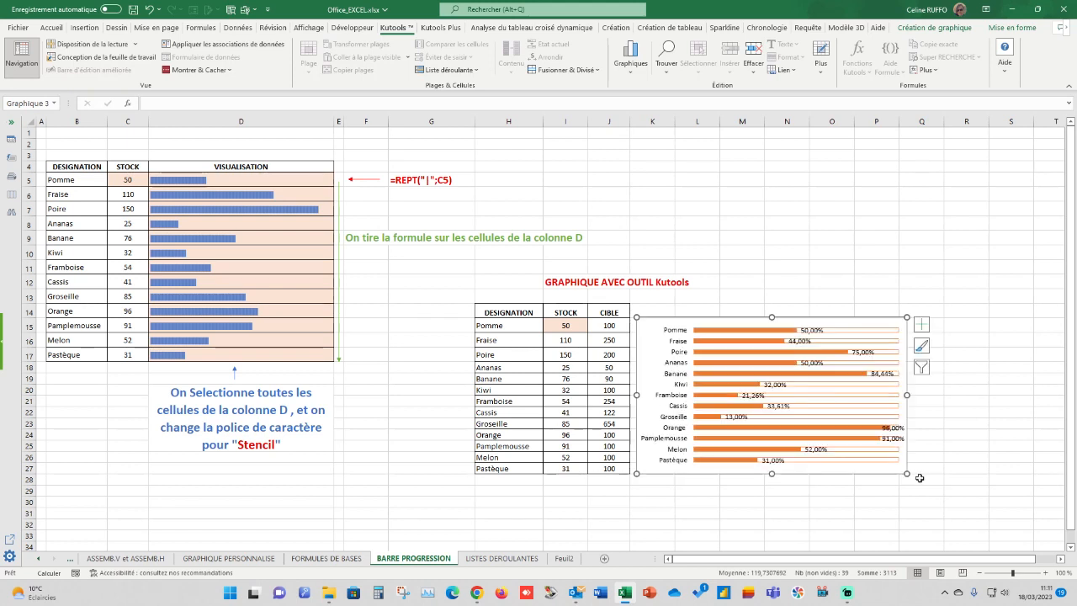
left_click(967, 488)
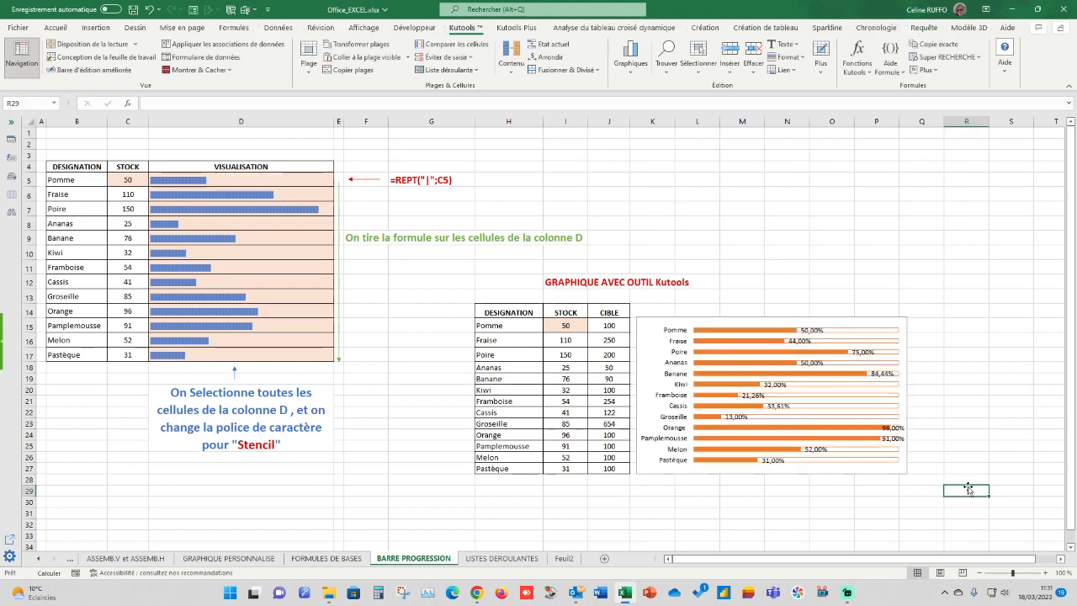
- Apply the preset chart style that overlays orange bars on blue ones with a value axis above the progress bar chart
left_click(778, 377)
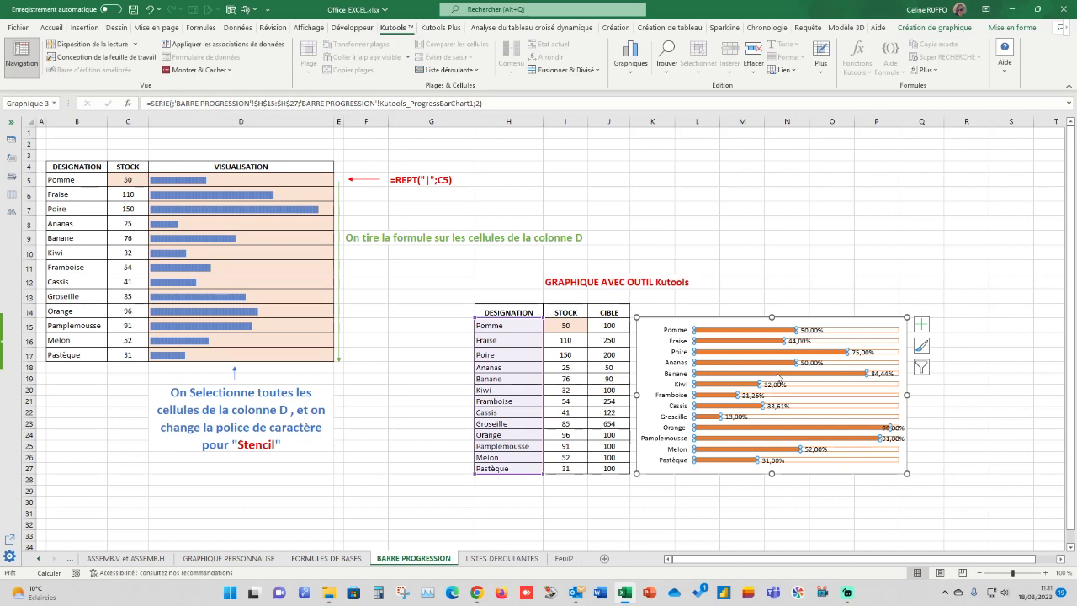
left_click(921, 346)
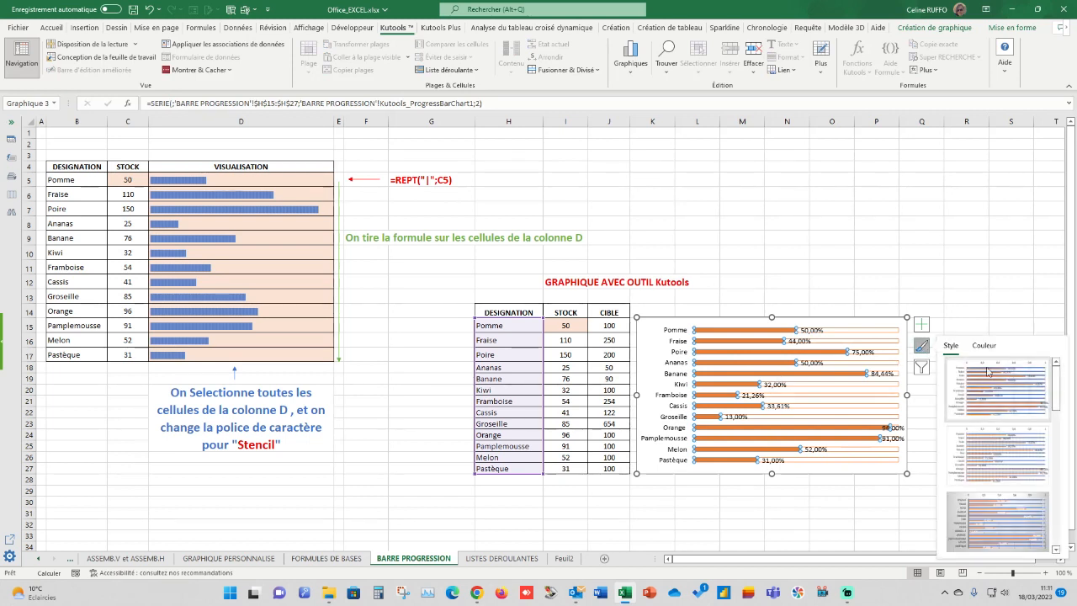
scroll(1000, 421, "down", 5)
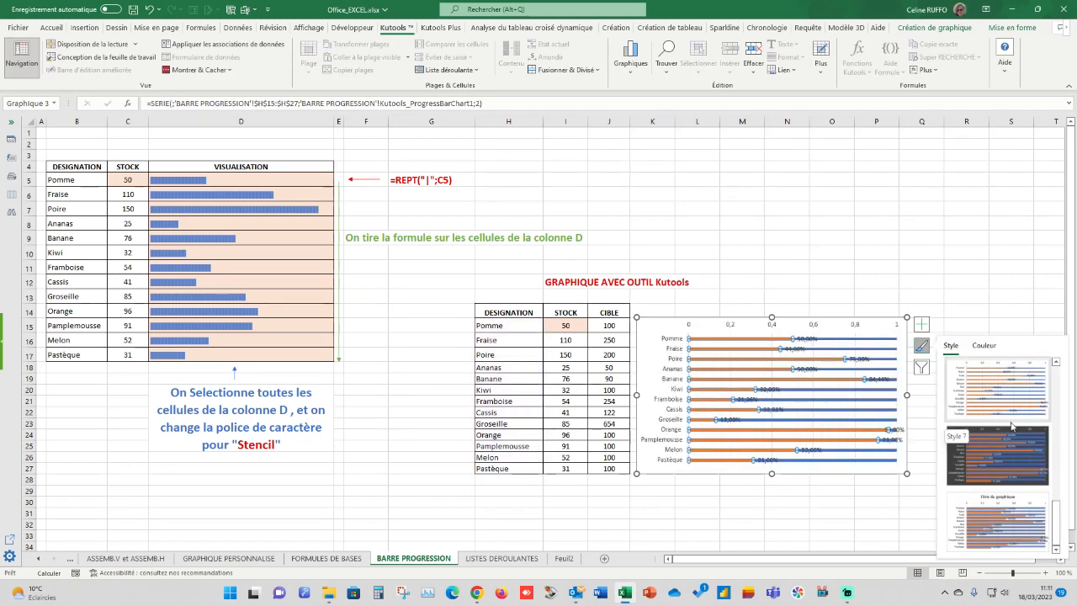
scroll(1011, 426, "up", 3)
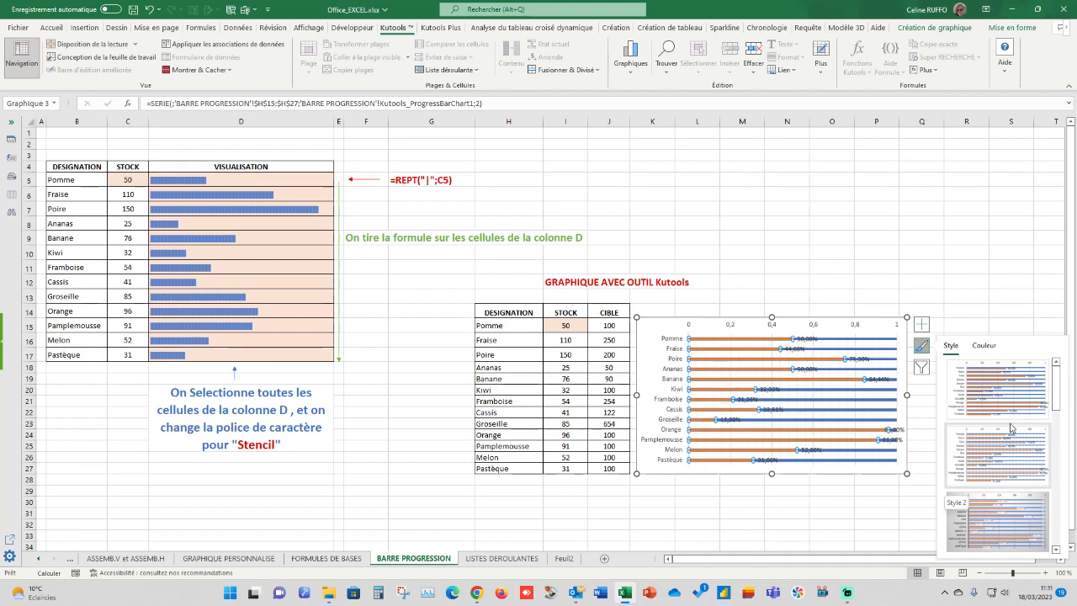
scroll(1012, 431, "down", 1)
scroll(1011, 421, "up", 1)
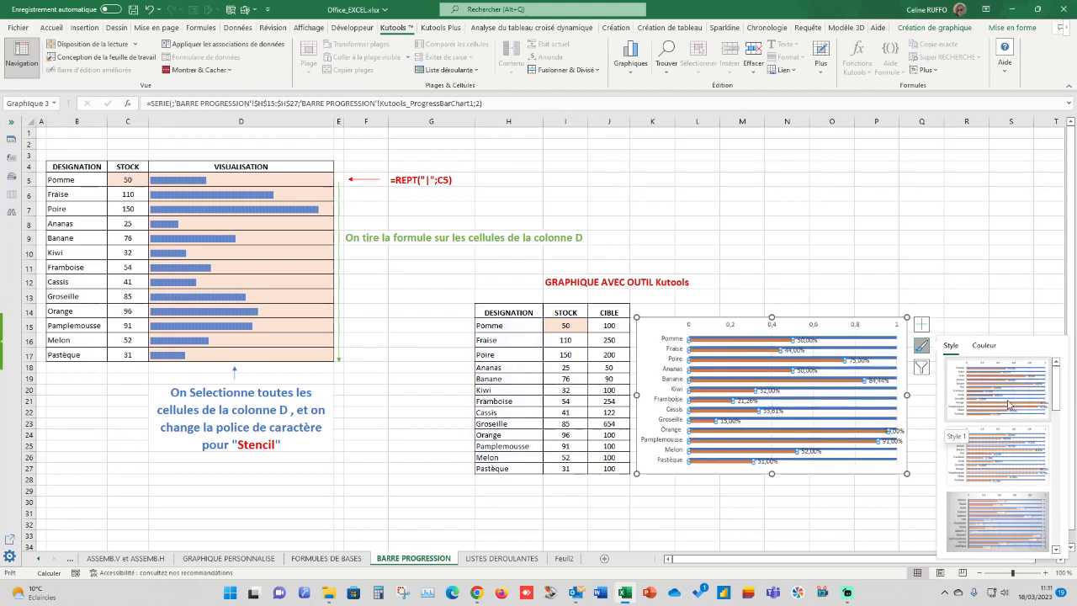
left_click_drag(1057, 389, 1053, 453)
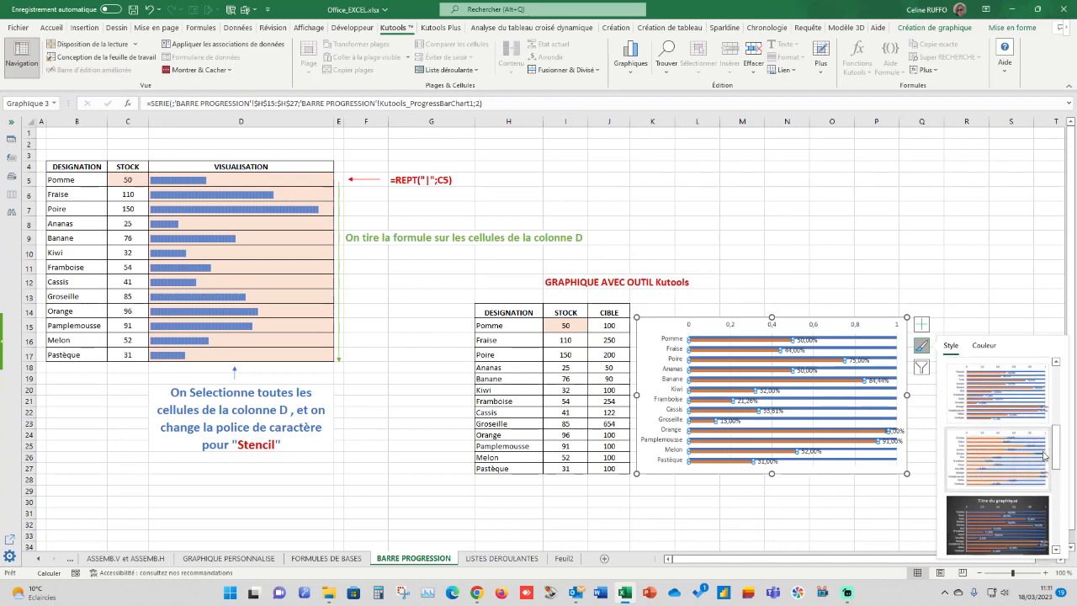
left_click(999, 459)
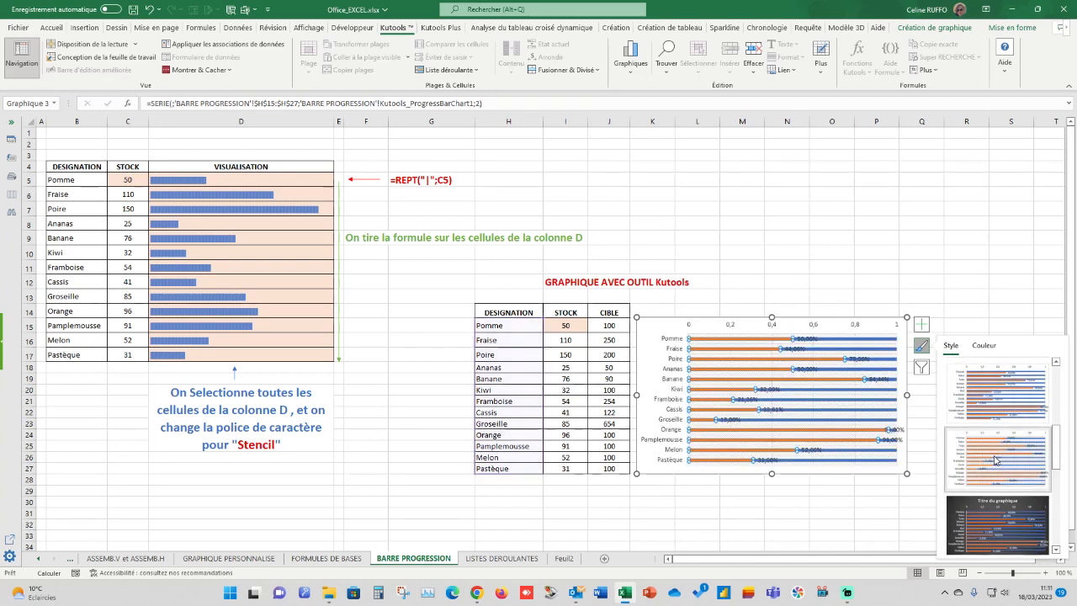
left_click(891, 248)
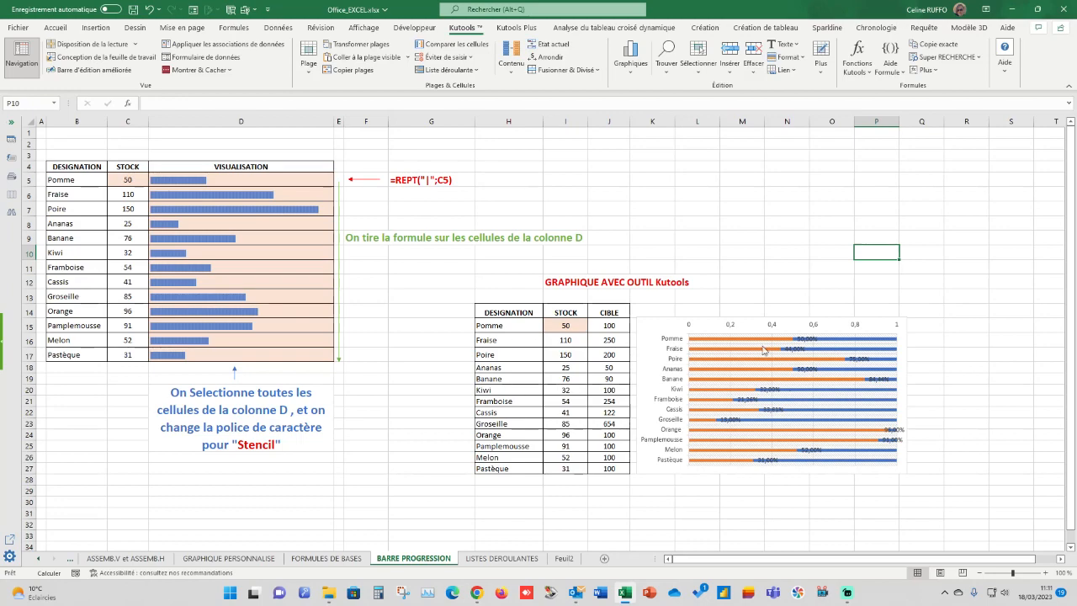